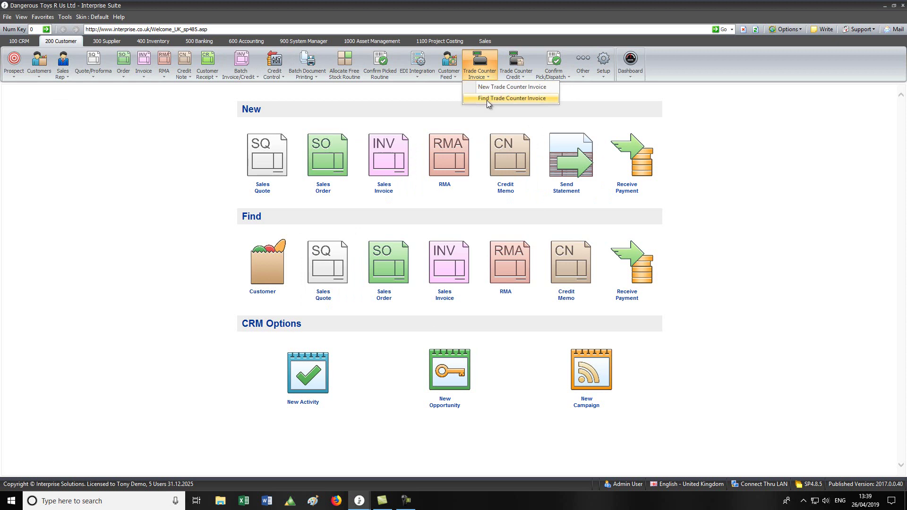
List the unposted trade counter invoices, then open Trade Counter Setup from the Setup menu
left_click(487, 98)
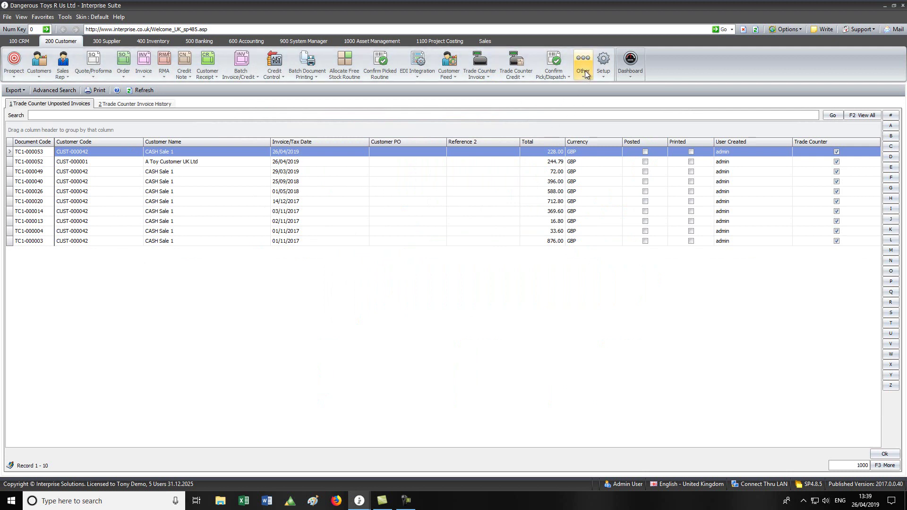
left_click(603, 64)
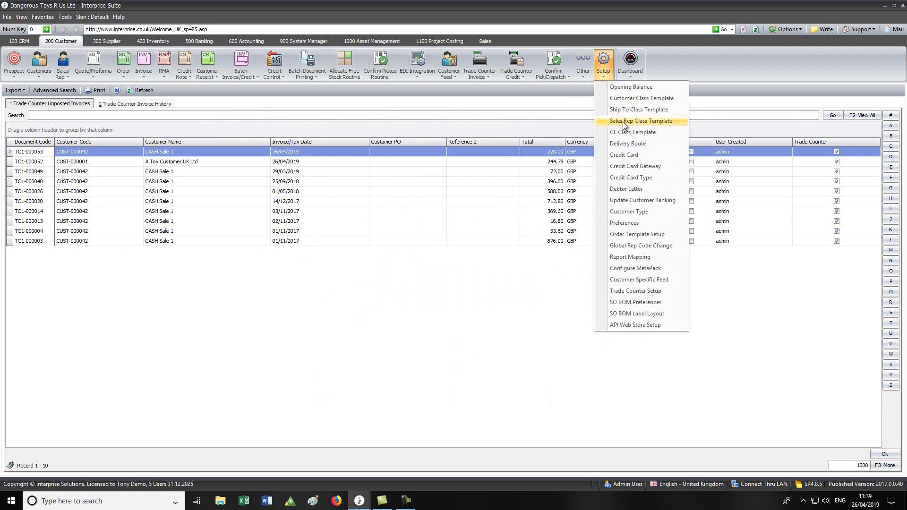
left_click(648, 292)
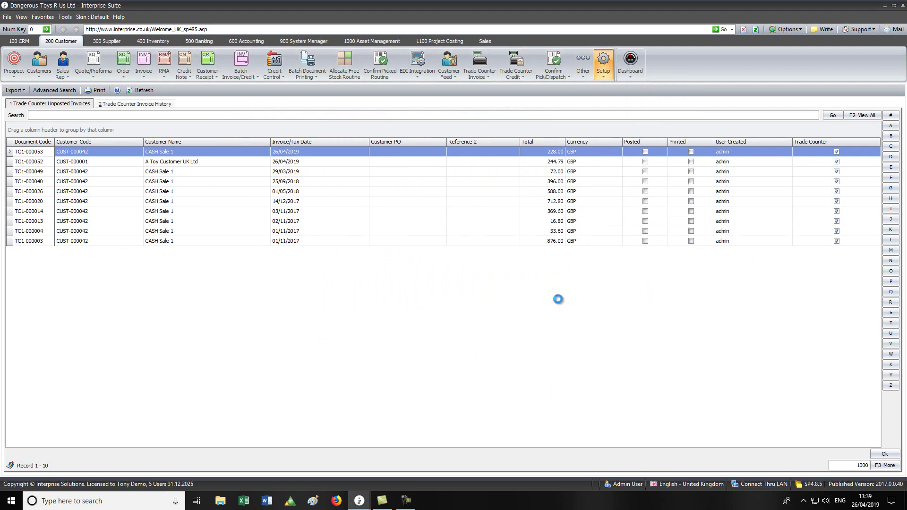
left_click_drag(376, 64, 330, 61)
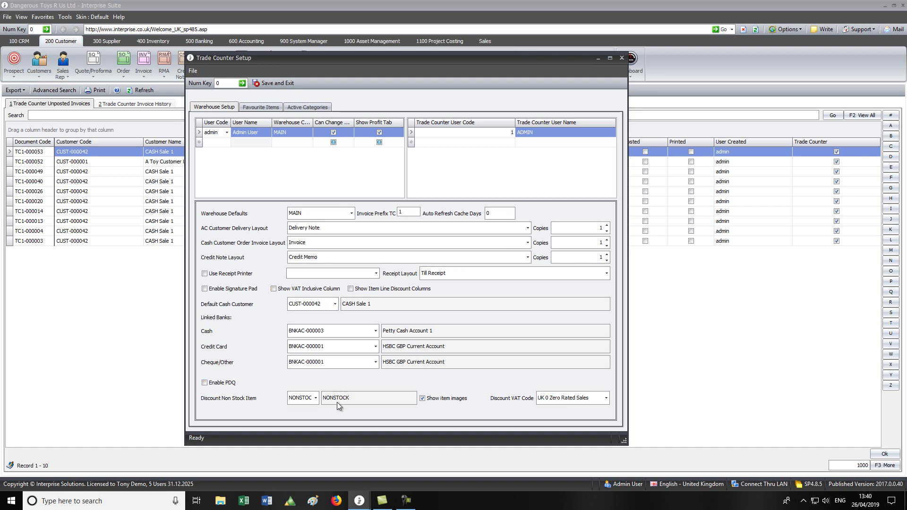
left_click(352, 213)
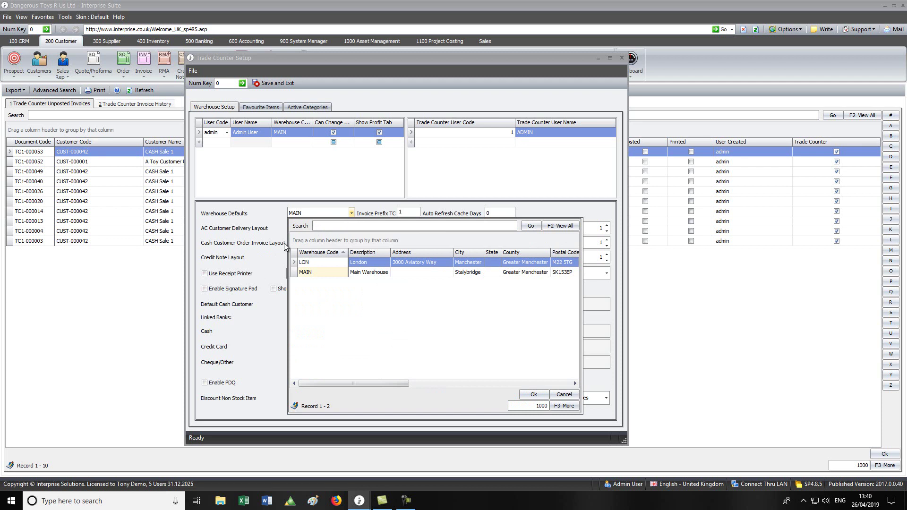
left_click(267, 218)
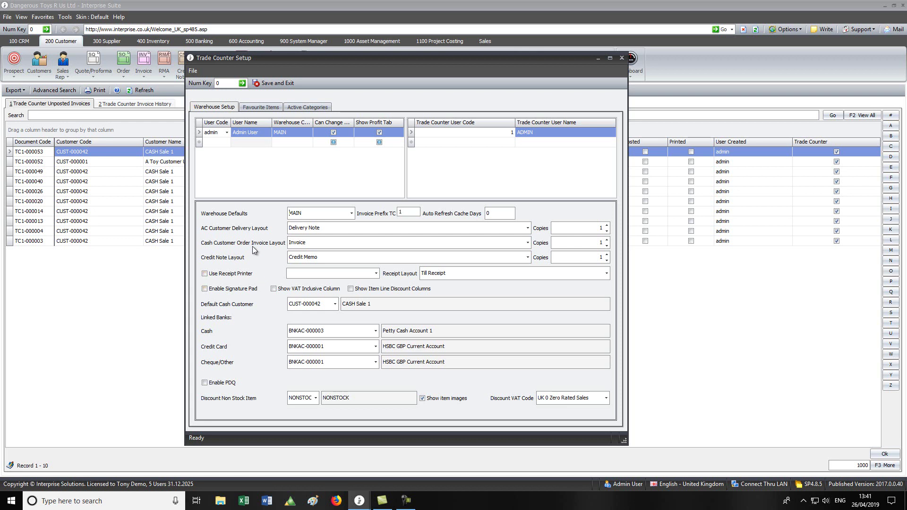
double_click(298, 245)
left_click(259, 107)
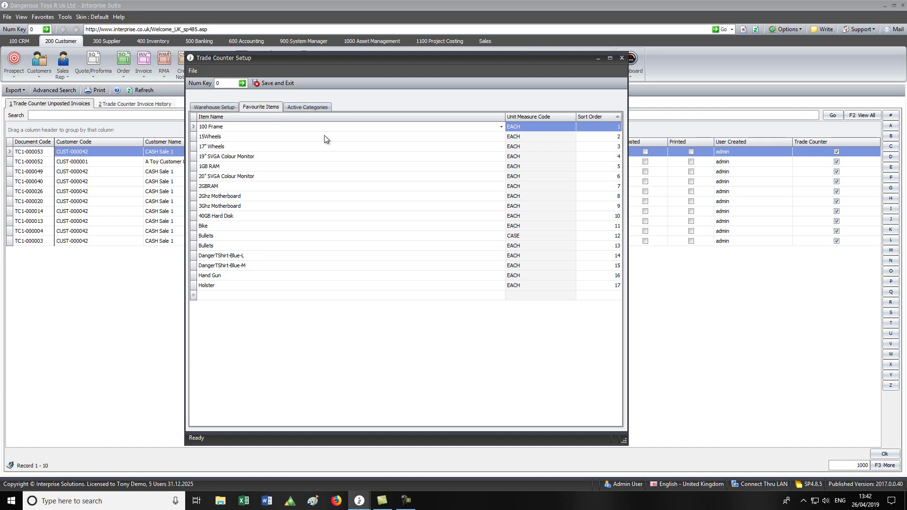
Activate the Catapults, Guns and Sticks categories under DEFAULT > Dangerous Toys, and save the setup
left_click(309, 106)
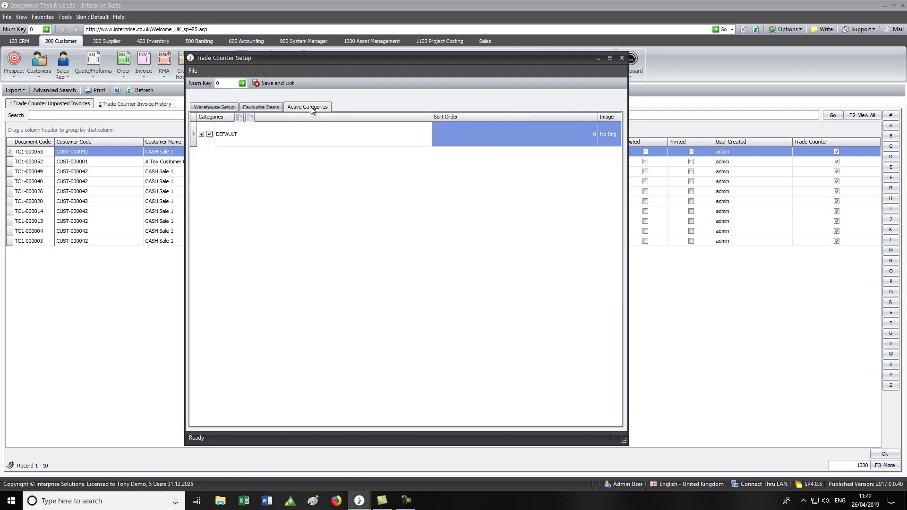
left_click(201, 135)
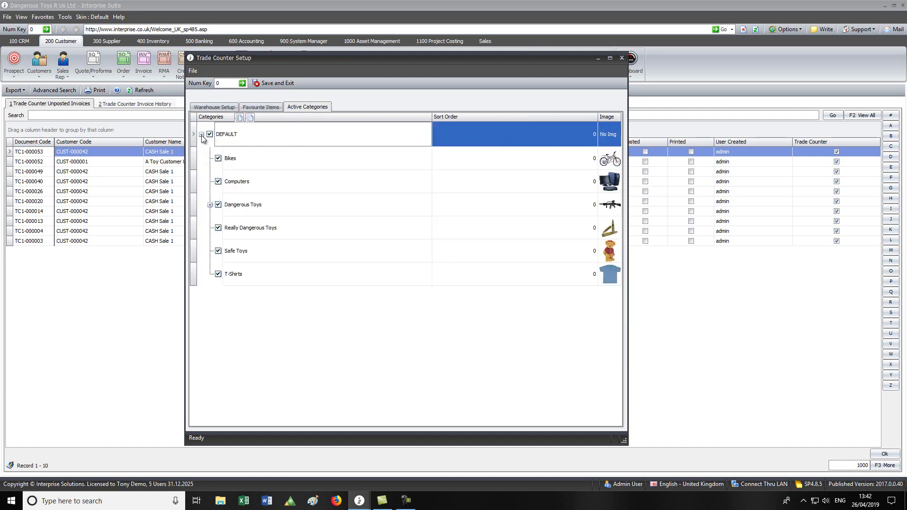
left_click(209, 205)
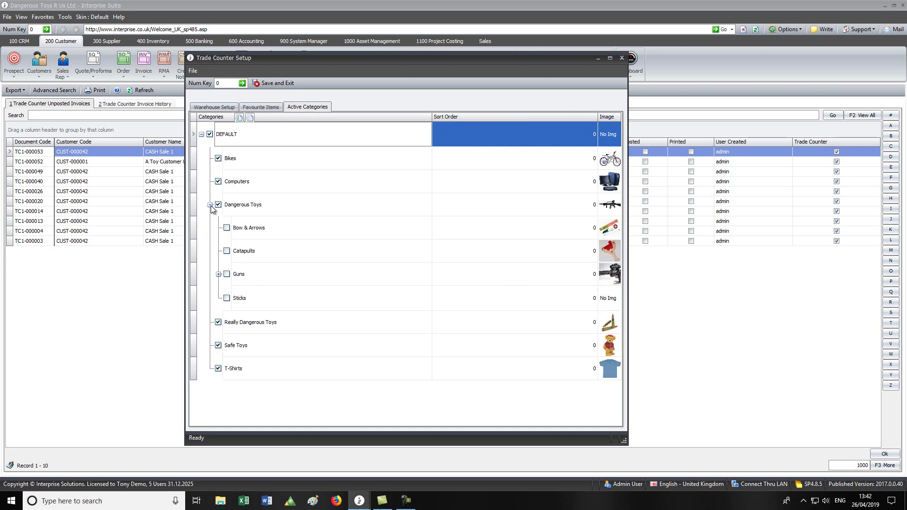
left_click(227, 251)
left_click(227, 274)
left_click(227, 298)
left_click(274, 83)
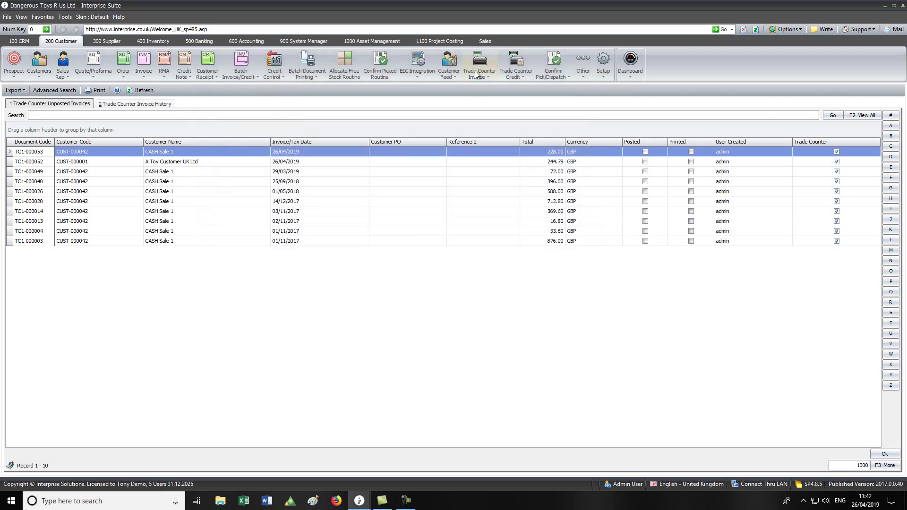
Start a new trade counter invoice with two 17" Wheels and a 3Ghz Motherboard
left_click(479, 70)
left_click(480, 86)
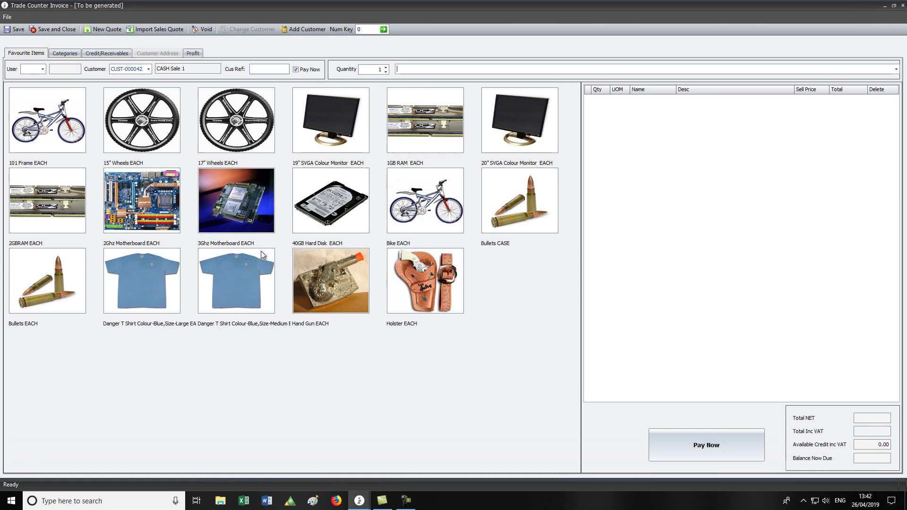
left_click(235, 134)
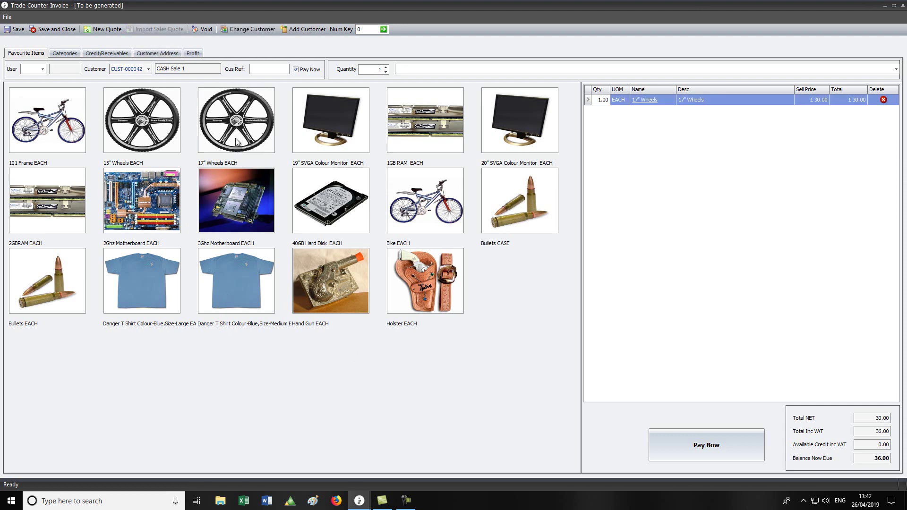
left_click(270, 190)
left_click(241, 125)
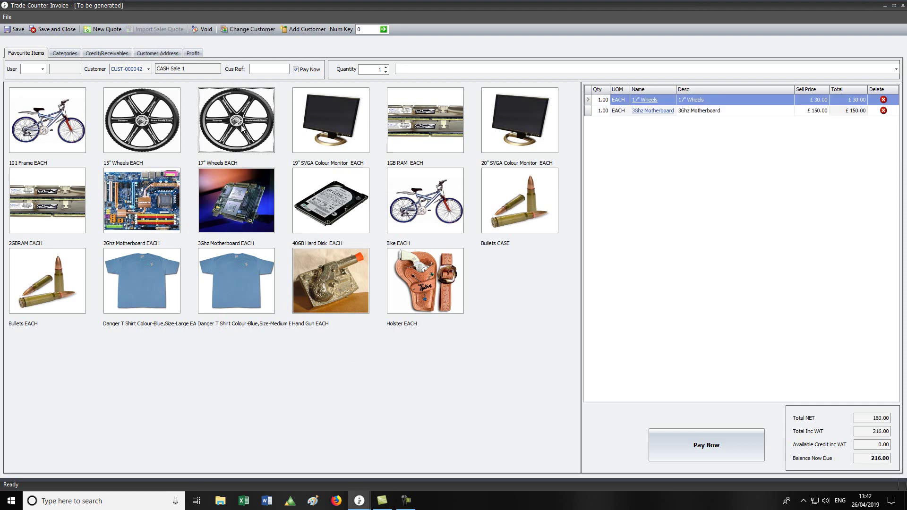
Adjust the lines to two 17" Wheels, a 40GB Hard Disk and a 3Ghz Motherboard, totalling 372.00
left_click(603, 100)
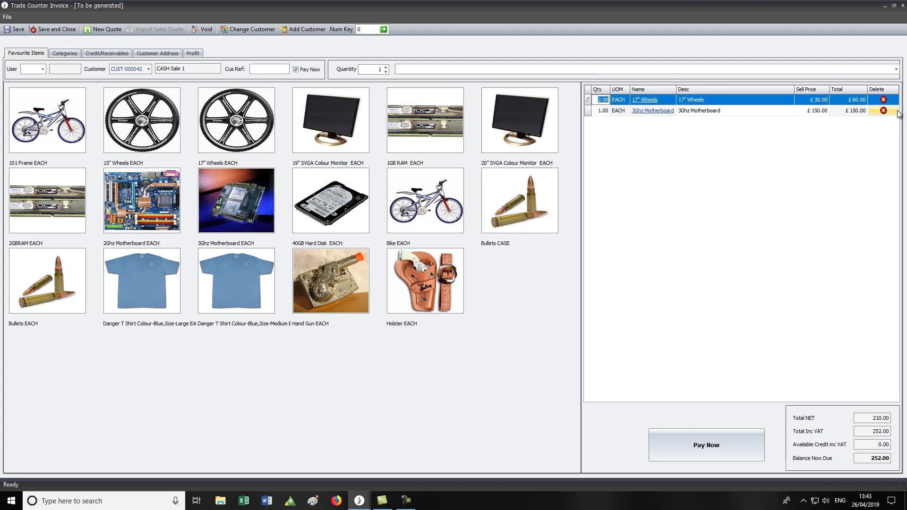
left_click(883, 111)
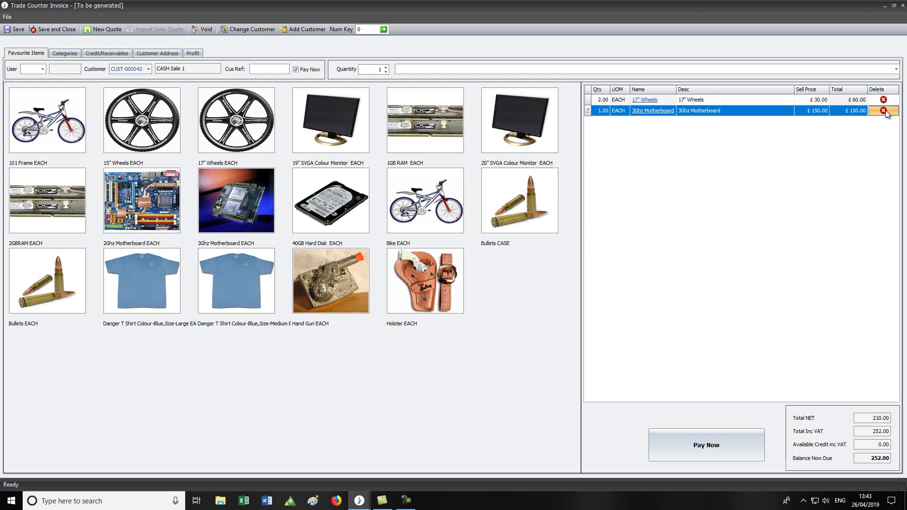
left_click(299, 195)
left_click(267, 221)
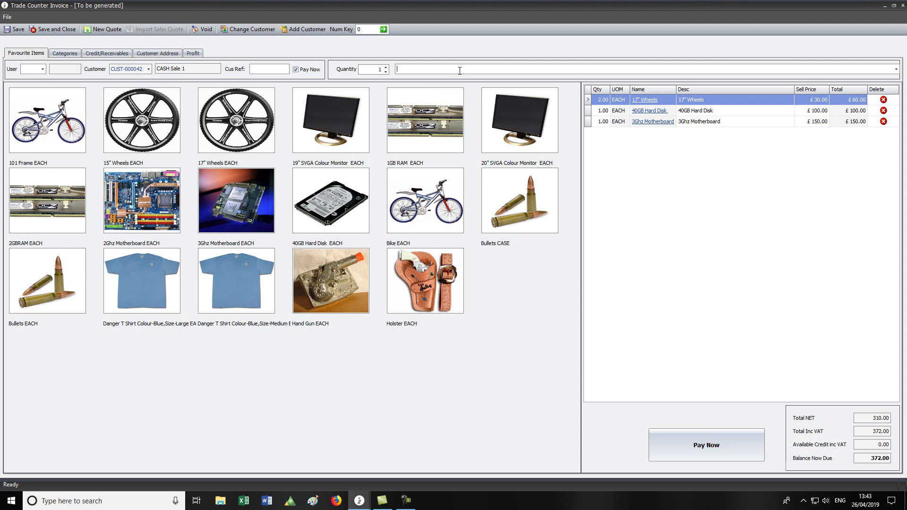
Add 1GB RAM by item code 456 and a third 17" Wheels, bringing the total to 528.00
type("456")
key("Return")
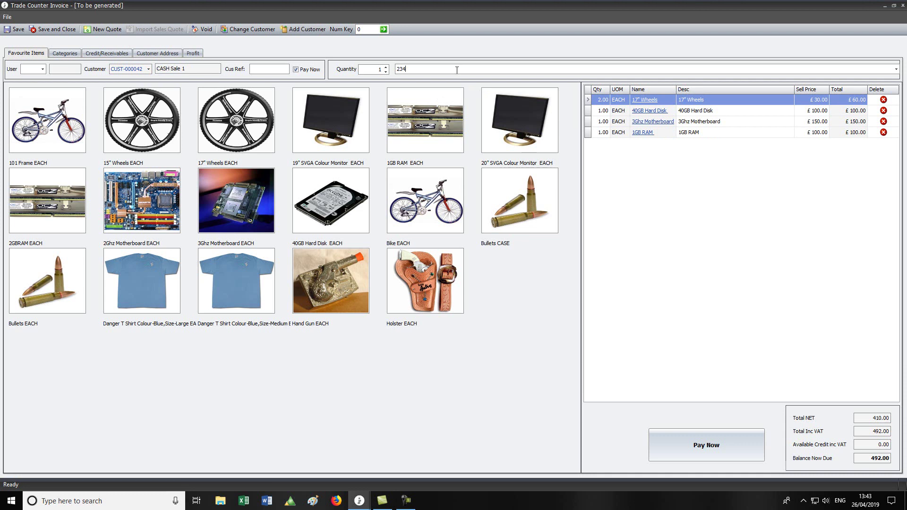
key("Return")
key("Return")
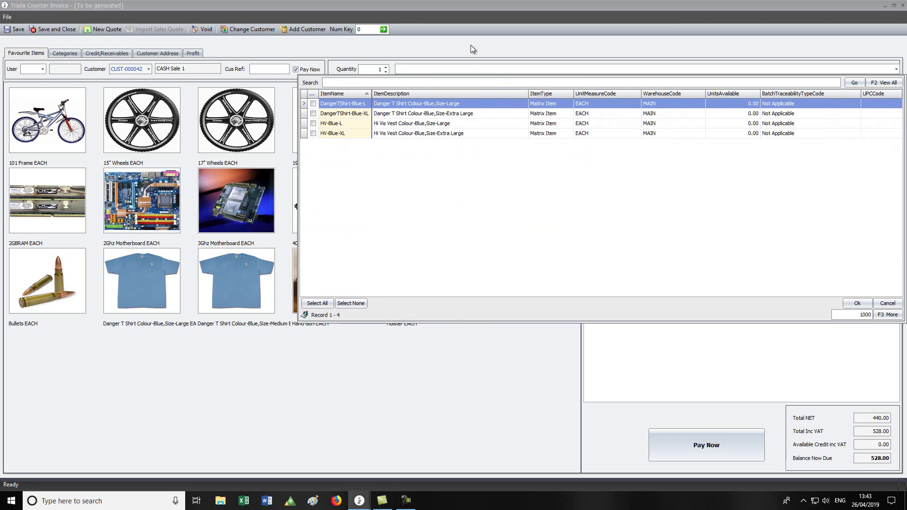
key("Escape")
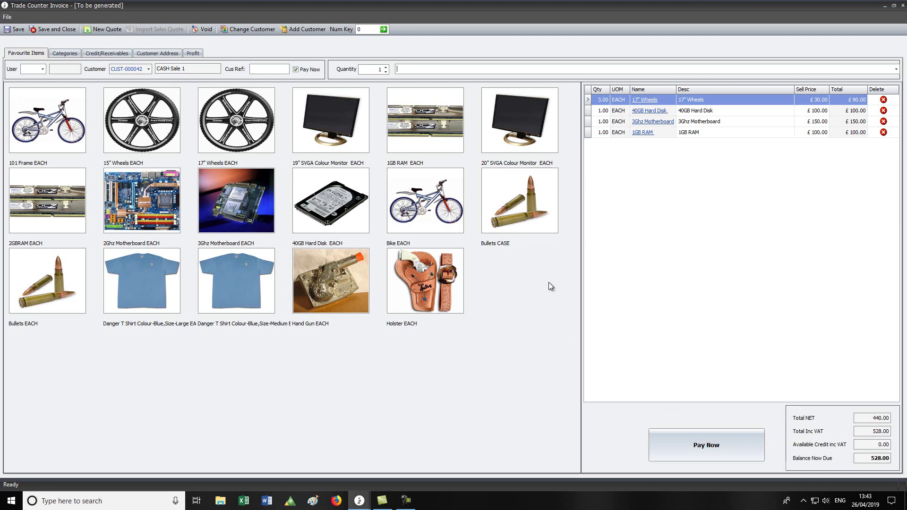
Pay the full 528.00 balance by credit card and bring up the invoice email form
left_click(711, 447)
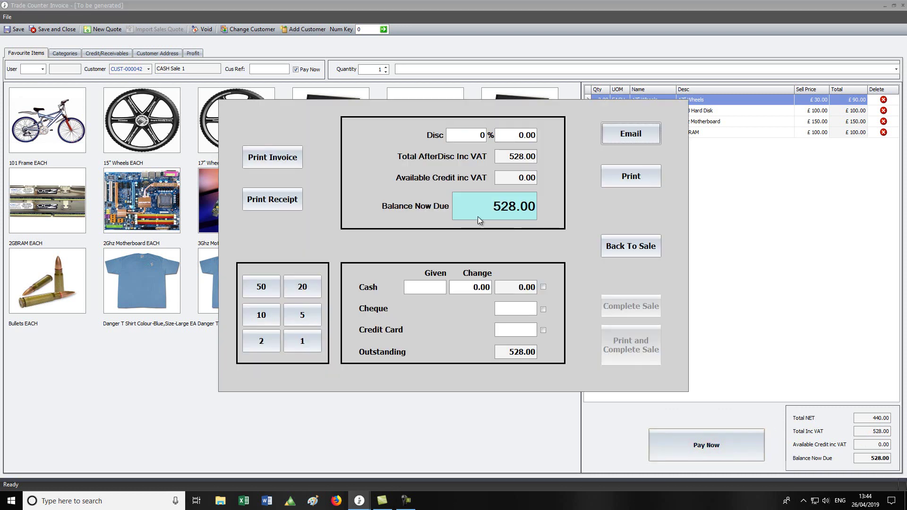
left_click(487, 207)
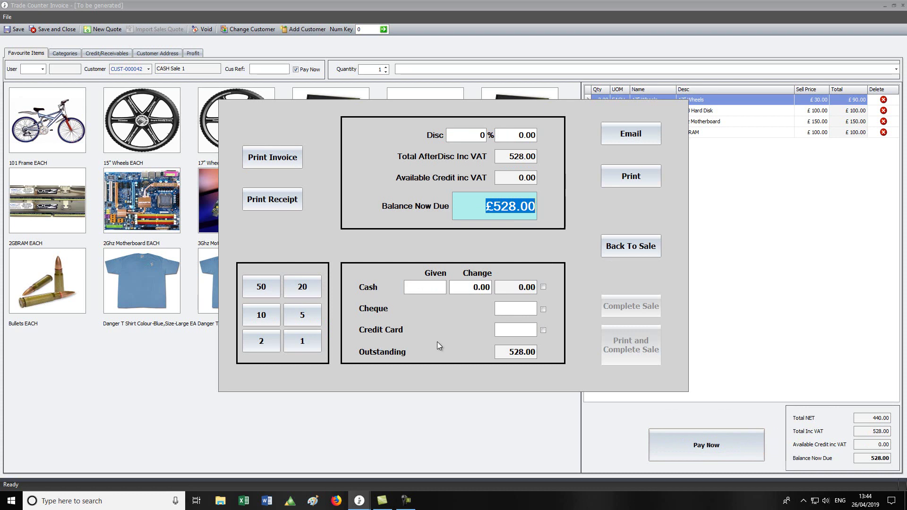
left_click(543, 330)
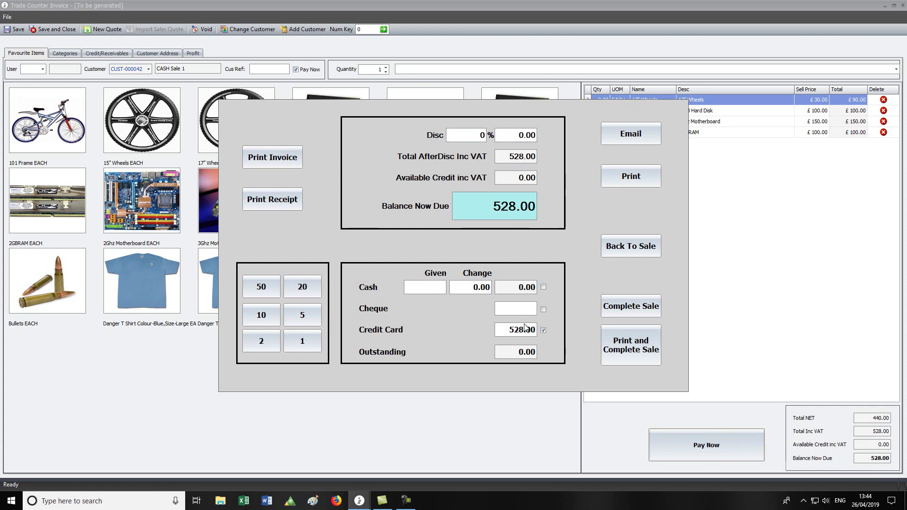
left_click(507, 329)
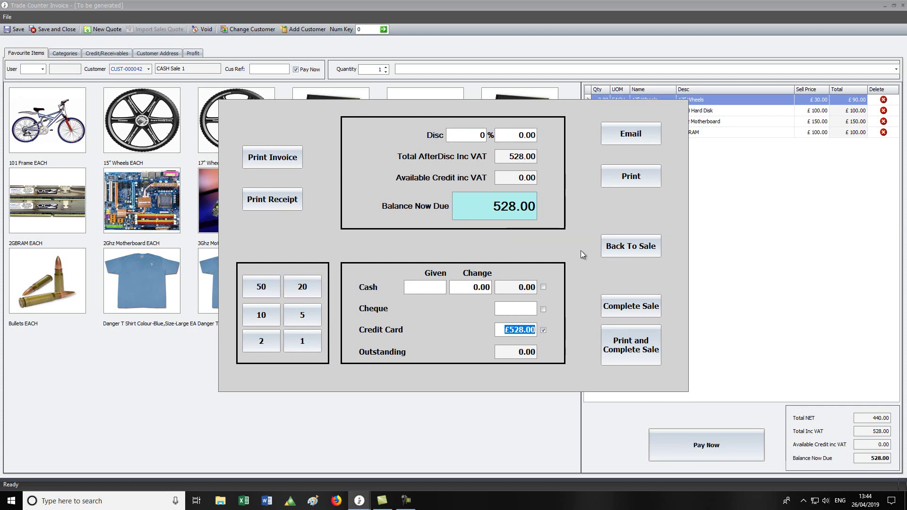
left_click(646, 136)
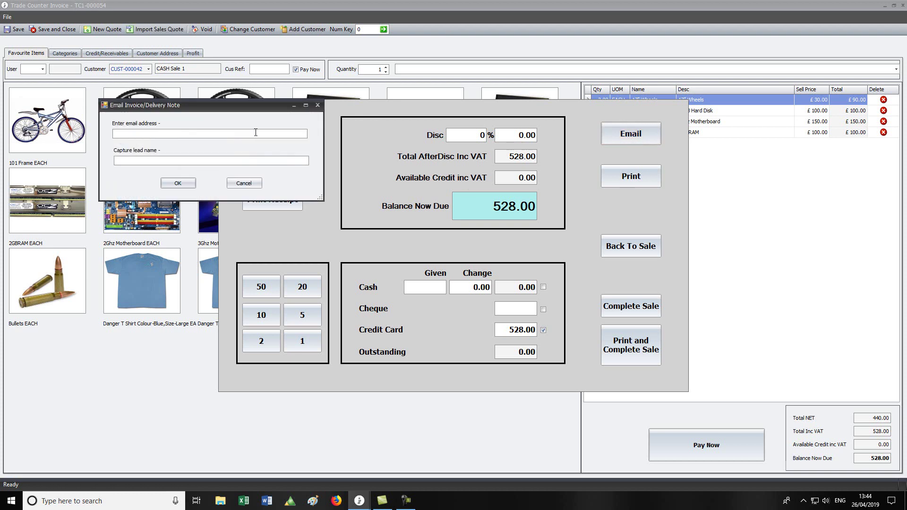
Enter an email address and lead name 'example', correct the address, then cancel without sending
key("Tab")
type("example")
key("Tab")
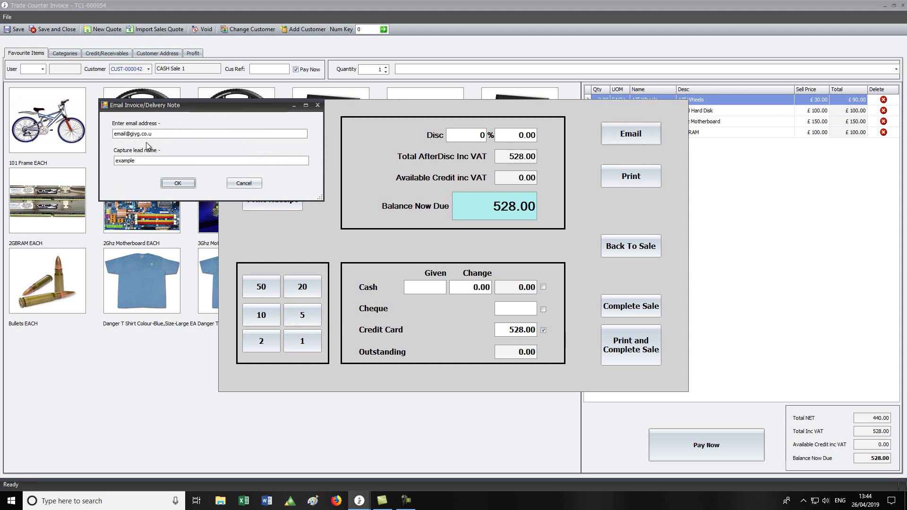
left_click(157, 133)
type("k")
key("Tab")
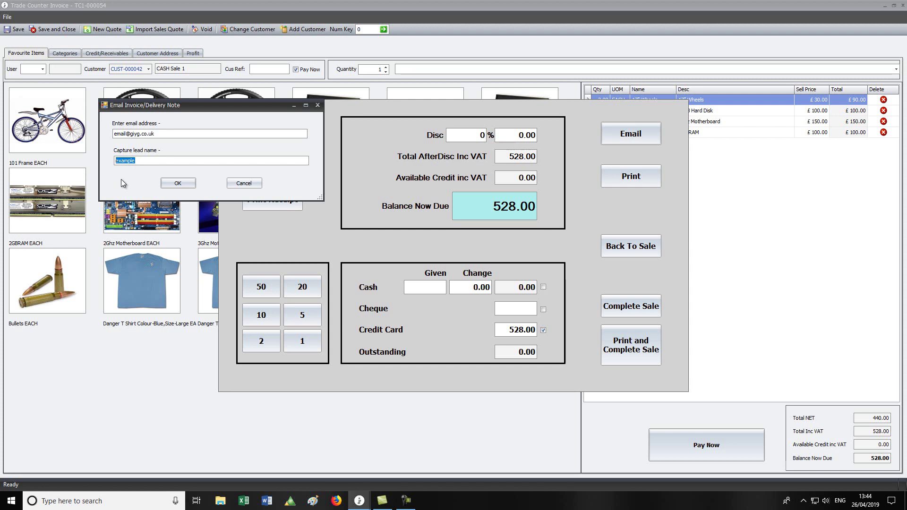
left_click(243, 183)
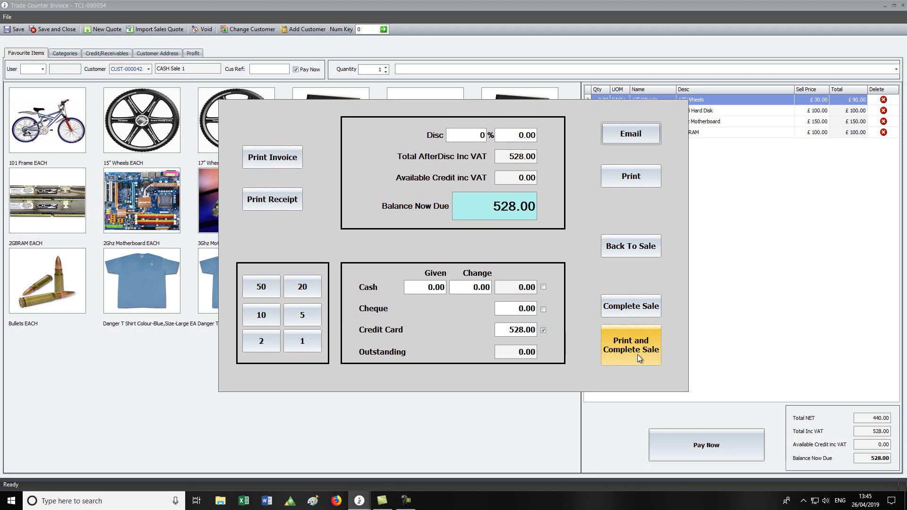
Complete the £528.00 card-paid sale, leaving a fresh blank trade counter invoice
left_click(631, 308)
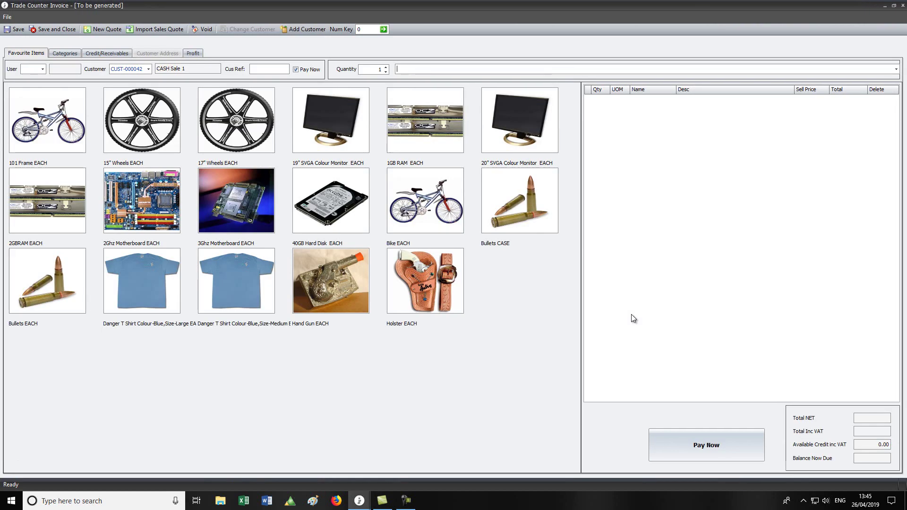
Bill A Toy Customer UK Ltd for a 3Ghz Motherboard and 17" Wheels, completing the 210.00 sale on account
left_click(149, 69)
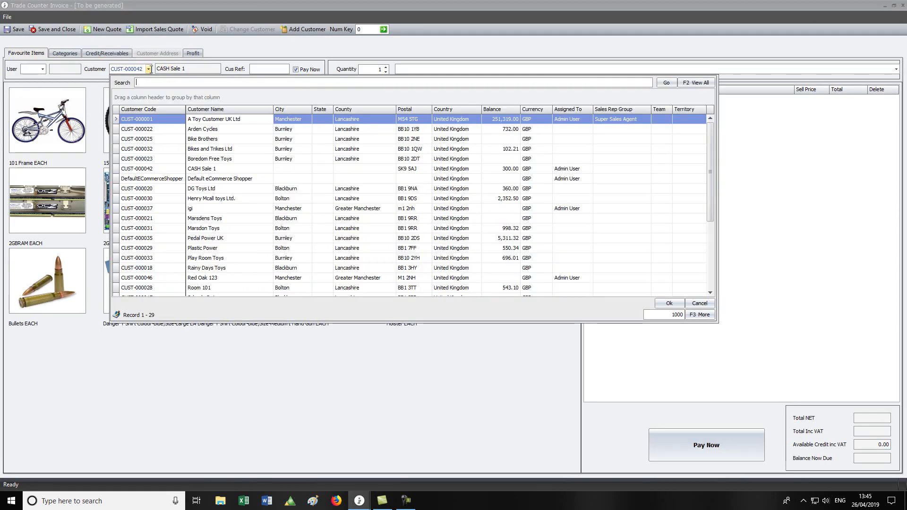
double_click(163, 120)
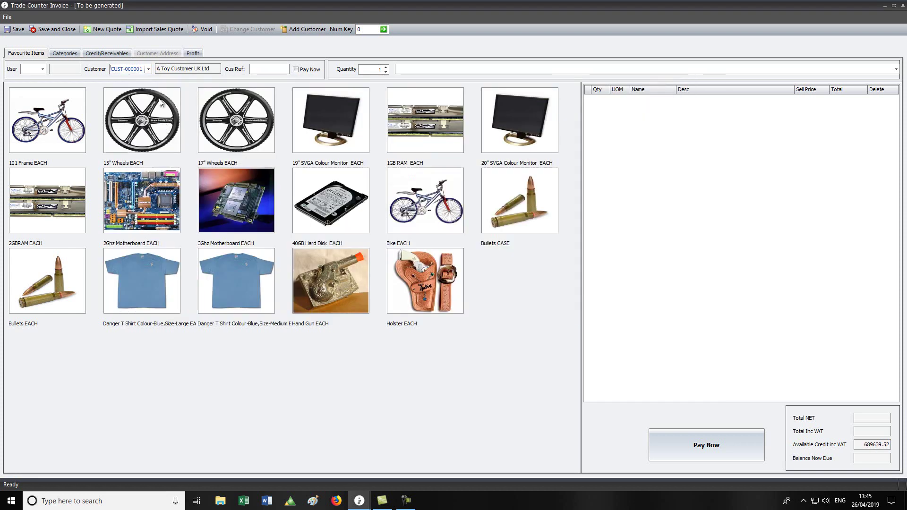
left_click(262, 187)
left_click(240, 151)
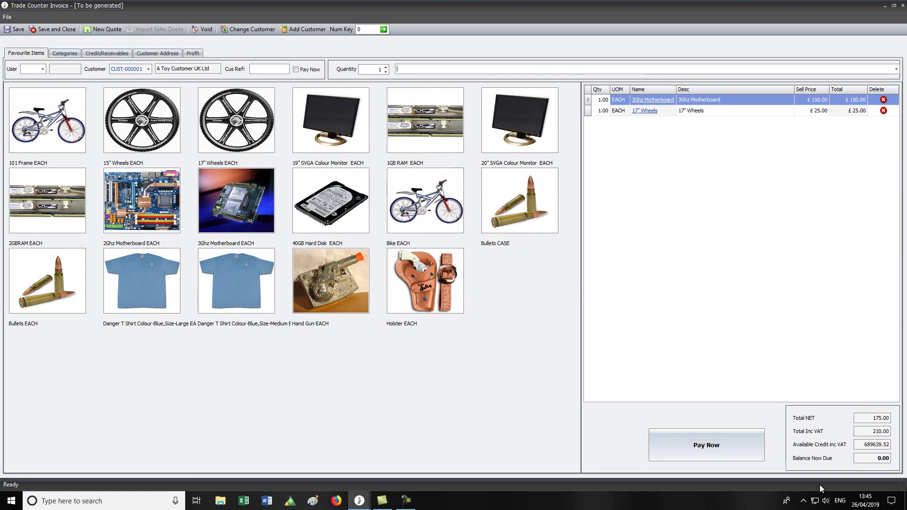
left_click(706, 444)
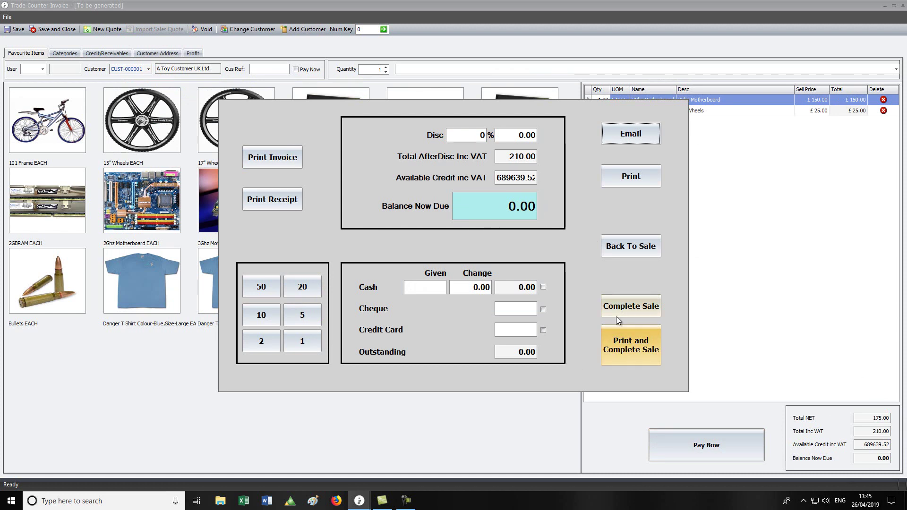
left_click(628, 310)
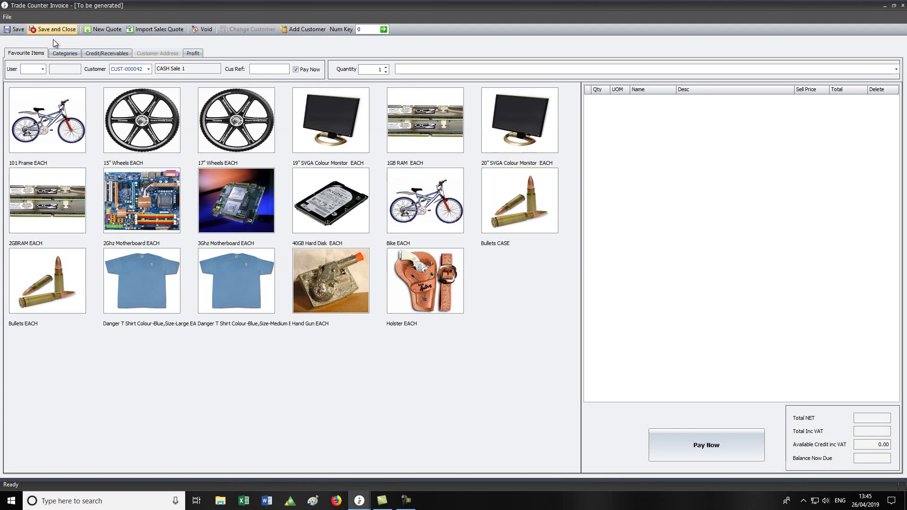
Add a Bike and a 2Ghz Motherboard from Categories (396.00 total), then view the £300.00 receivables
left_click(63, 54)
left_click(63, 129)
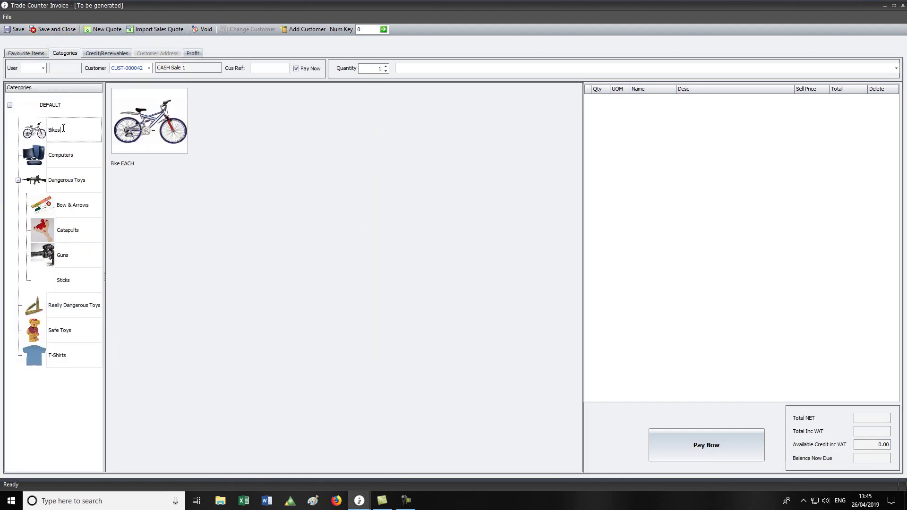
left_click(157, 130)
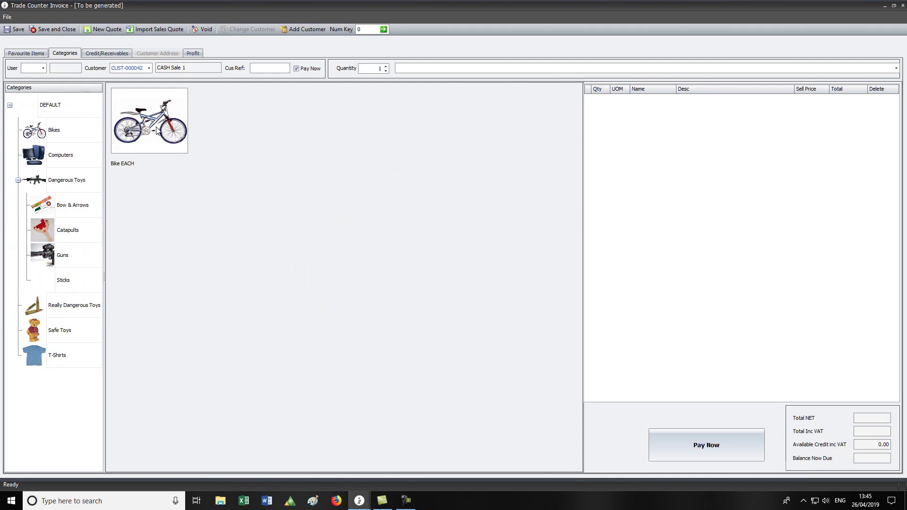
left_click(50, 157)
left_click(139, 144)
left_click(71, 205)
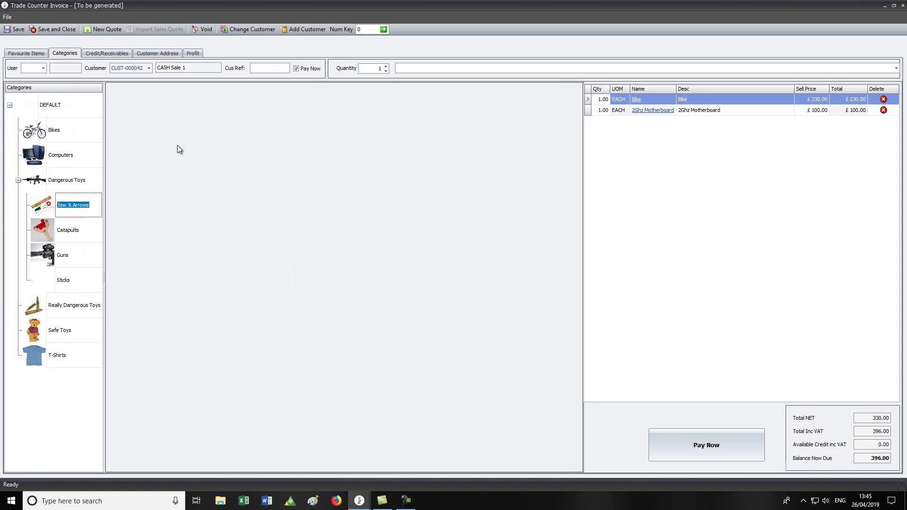
left_click(105, 53)
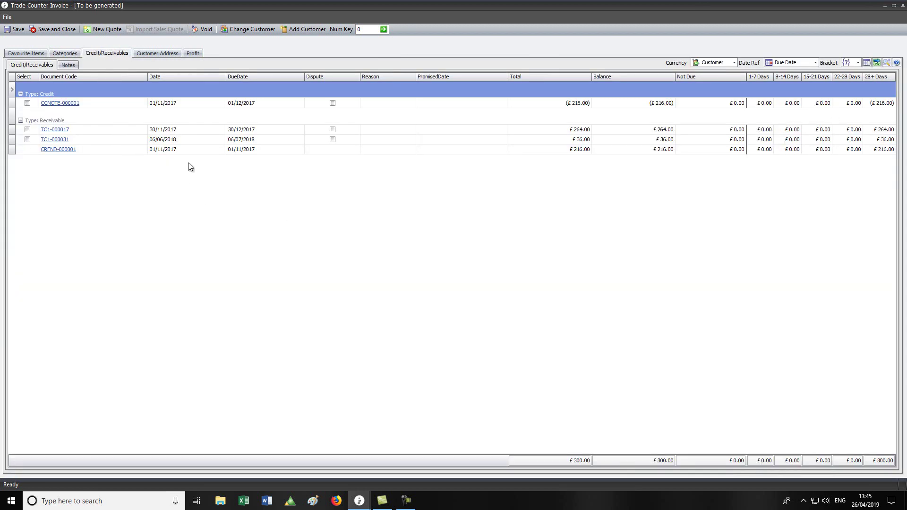
Check the customer's billing and shipping addresses and line profits, then go back to Favourite Items
left_click(158, 53)
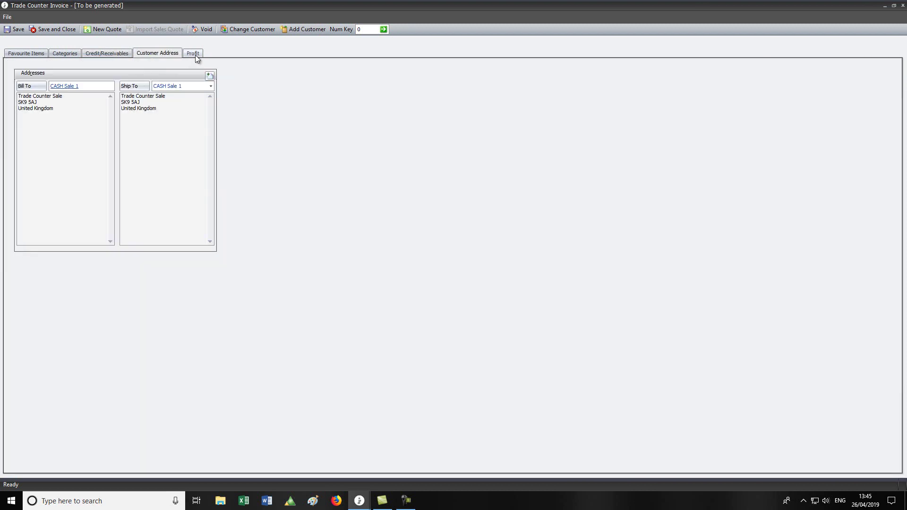
left_click(194, 55)
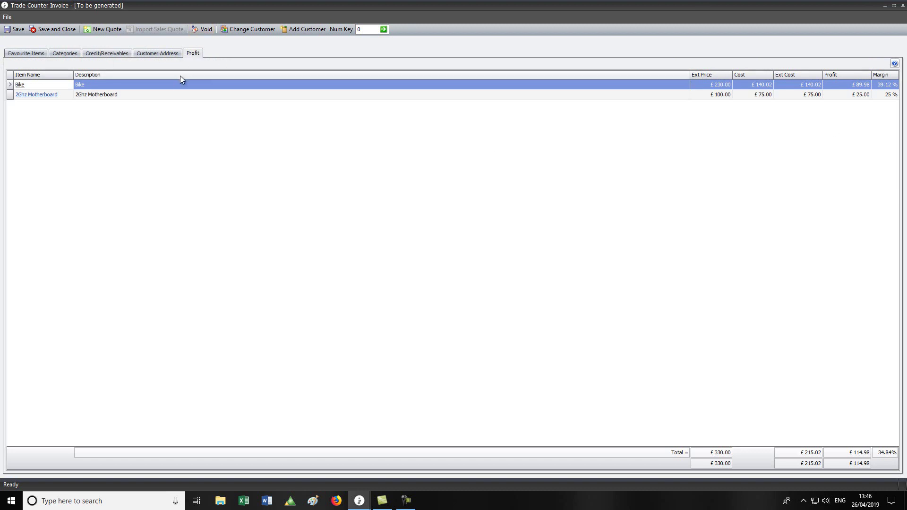
left_click(26, 53)
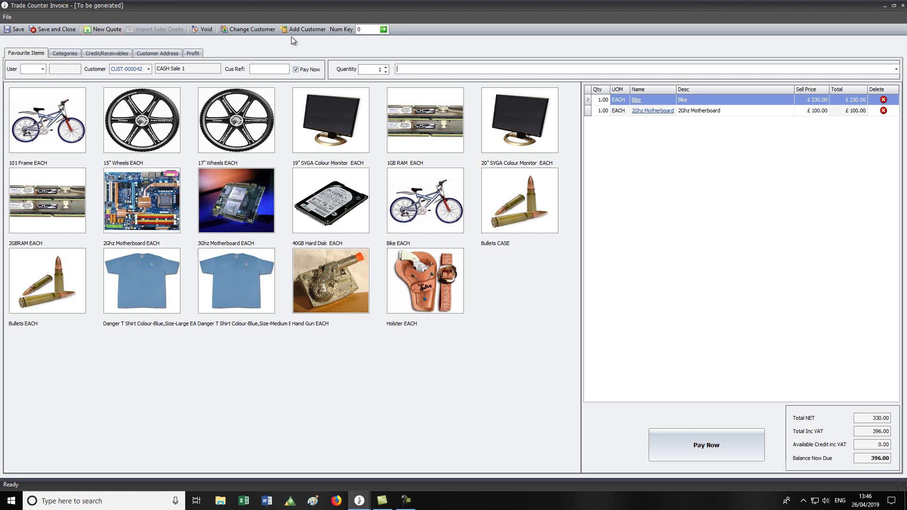
Void the invoice to remove the Bike and 2Ghz Motherboard, then review the open sales quotes without importing
left_click(204, 29)
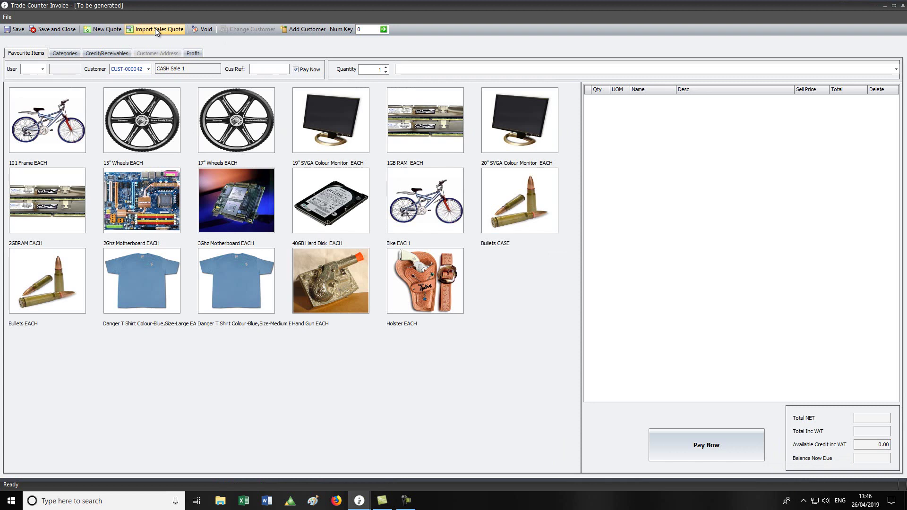
left_click(155, 29)
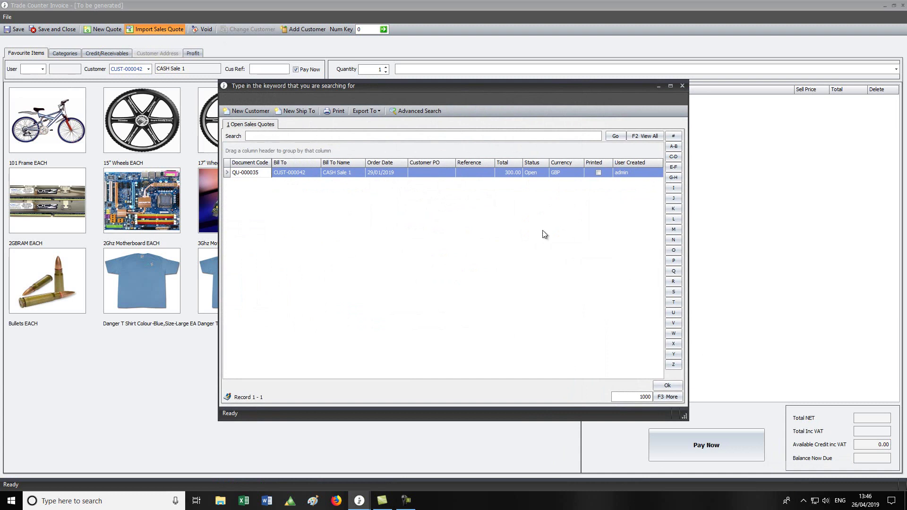
left_click(682, 86)
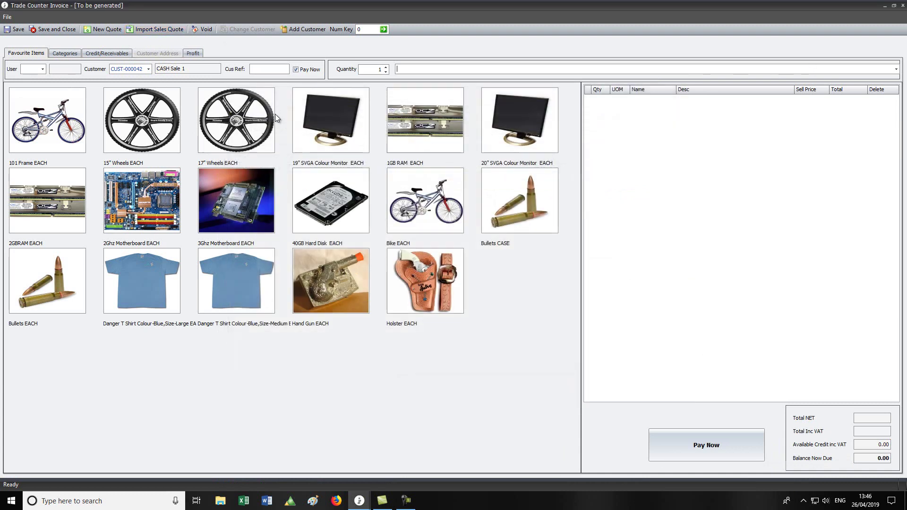